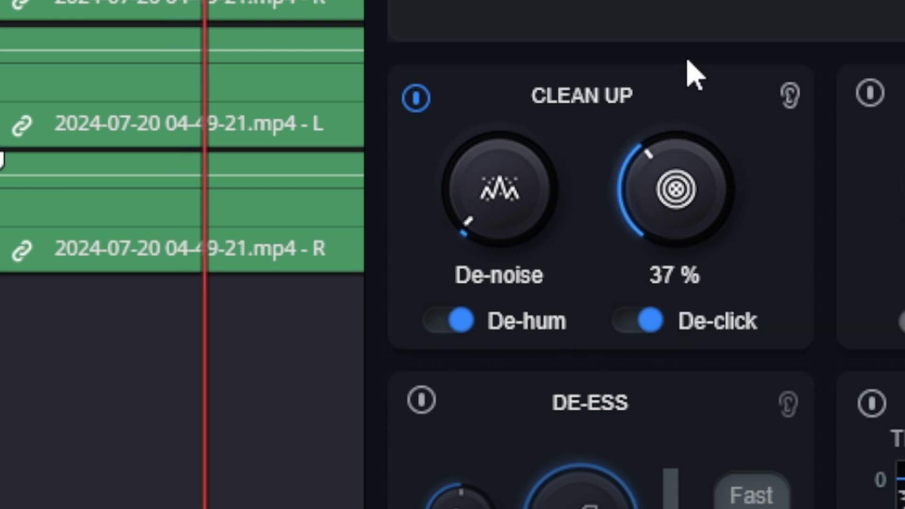
# Raise the De-noise and De-reverb amounts in the Clean Up module in stages up to 100 %.
pyautogui.moveTo(515, 198); pyautogui.dragTo(521, 87)
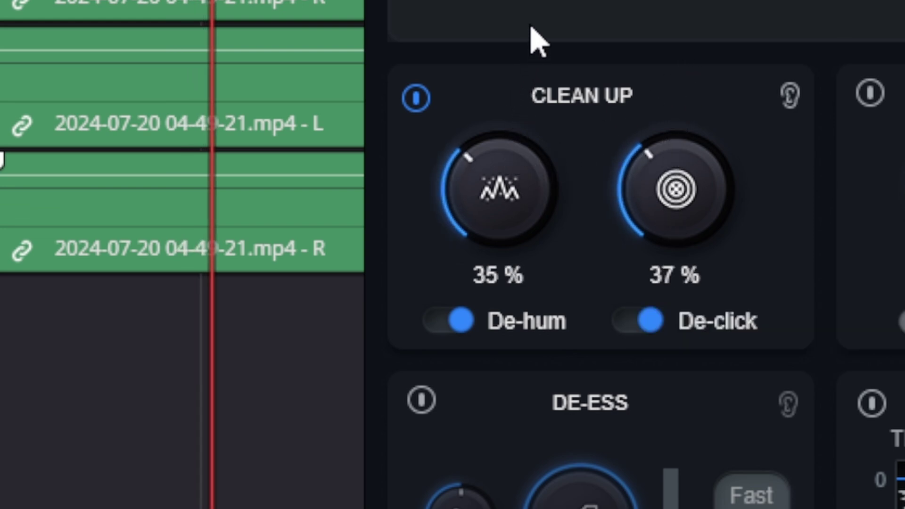
pyautogui.moveTo(537, 40); pyautogui.dragTo(545, 31)
pyautogui.moveTo(650, 212); pyautogui.dragTo(652, 87)
pyautogui.moveTo(494, 186); pyautogui.dragTo(500, 134)
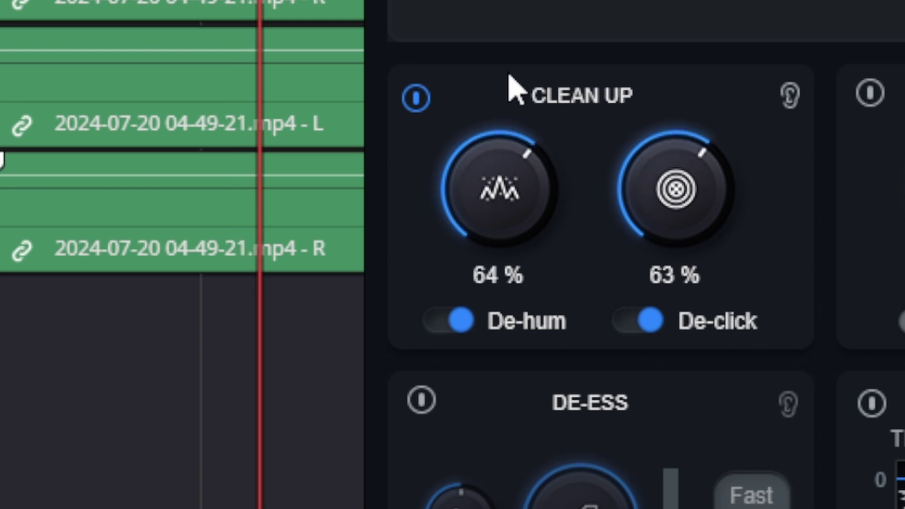
pyautogui.moveTo(509, 76); pyautogui.dragTo(510, 73)
pyautogui.moveTo(630, 188); pyautogui.dragTo(676, 30)
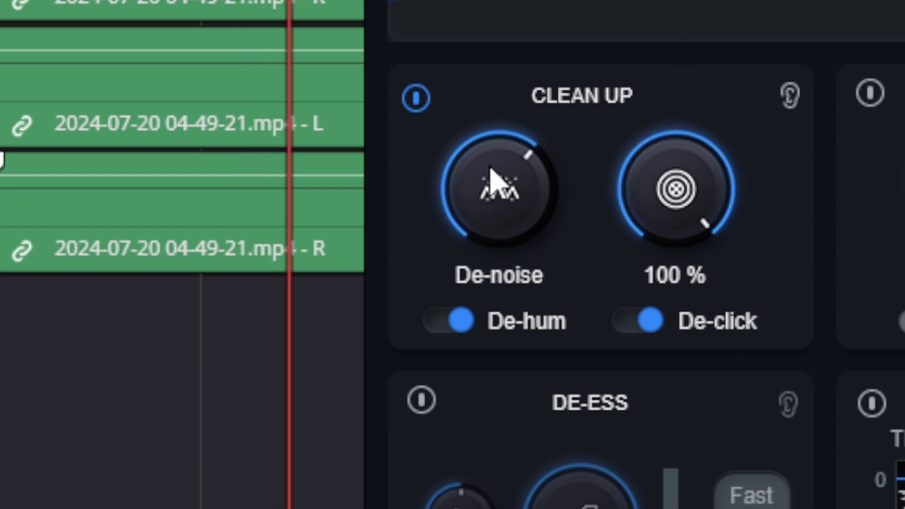
pyautogui.moveTo(492, 179); pyautogui.dragTo(571, 91)
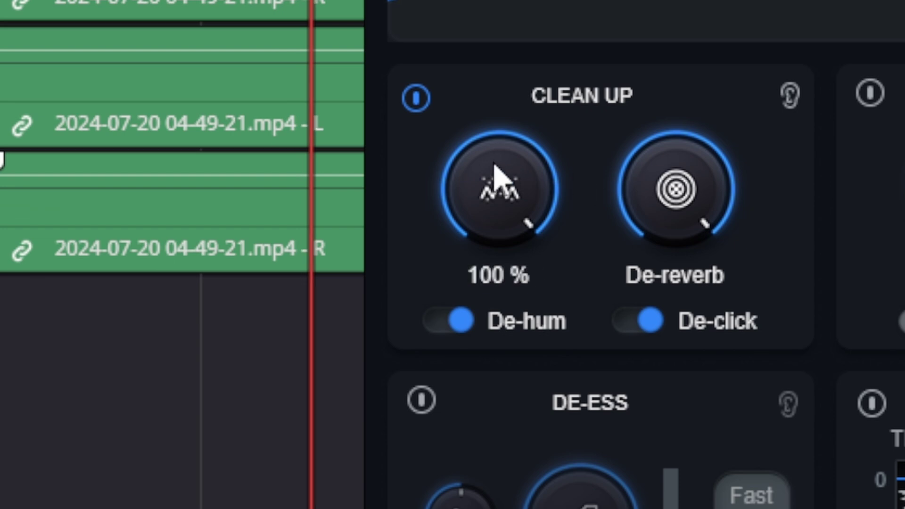
# Lower the Clean Up amounts in stages to 15 % De-noise and 14 % De-reverb.
pyautogui.moveTo(490, 181); pyautogui.dragTo(400, 310)
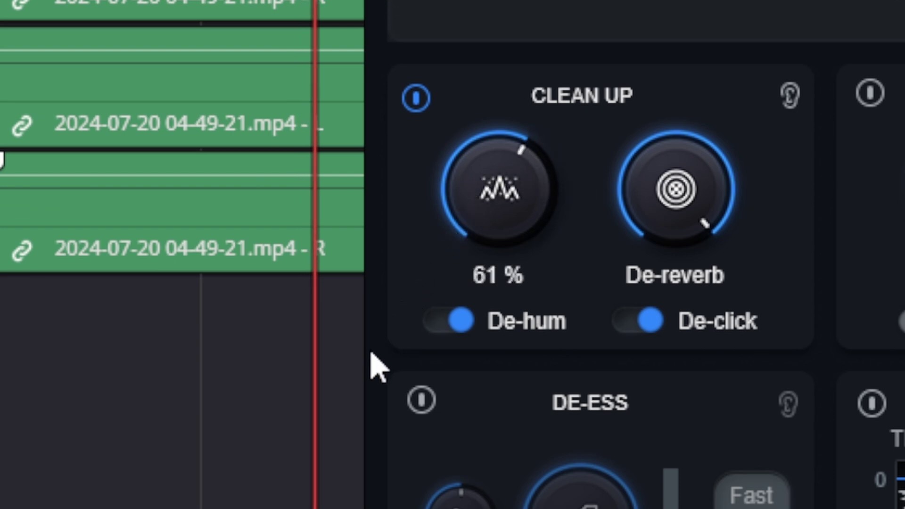
pyautogui.moveTo(335, 410); pyautogui.dragTo(330, 420)
pyautogui.moveTo(626, 252); pyautogui.dragTo(481, 461)
pyautogui.moveTo(463, 212); pyautogui.dragTo(457, 237)
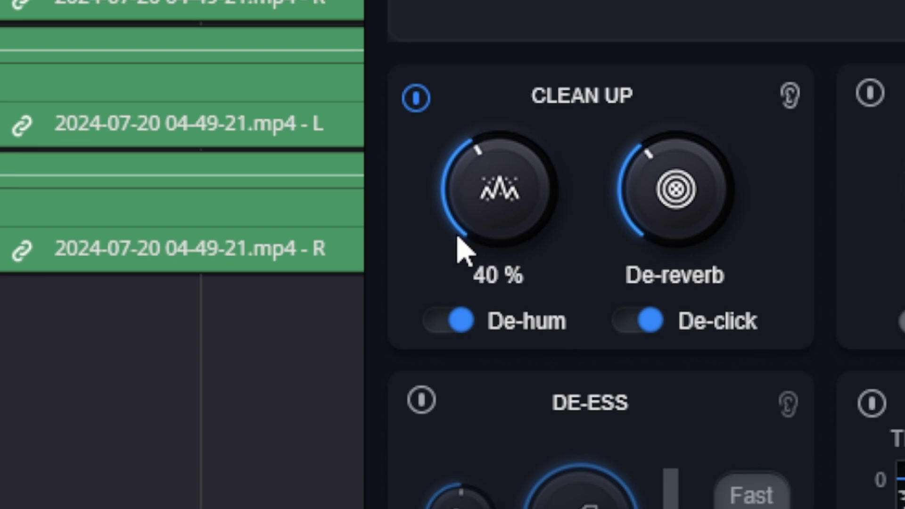
pyautogui.moveTo(621, 194); pyautogui.dragTo(615, 237)
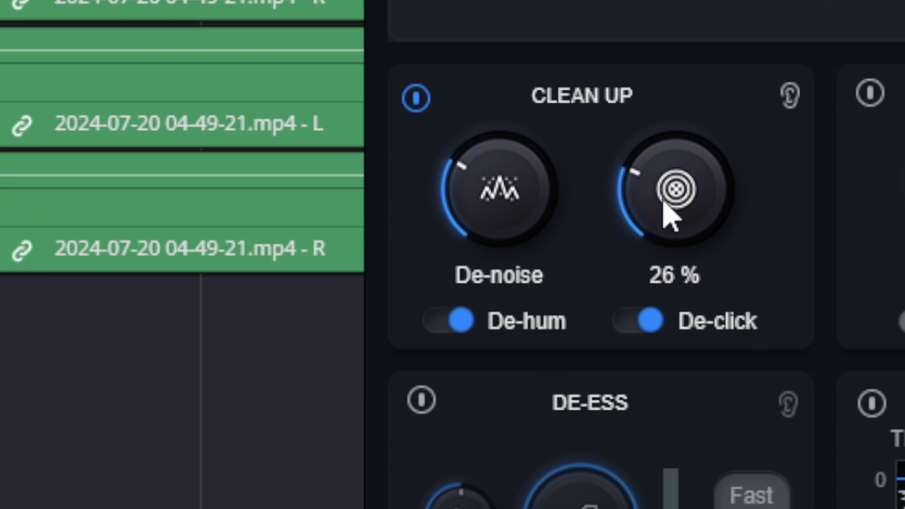
pyautogui.moveTo(668, 215); pyautogui.dragTo(655, 258)
pyautogui.moveTo(493, 217); pyautogui.dragTo(471, 266)
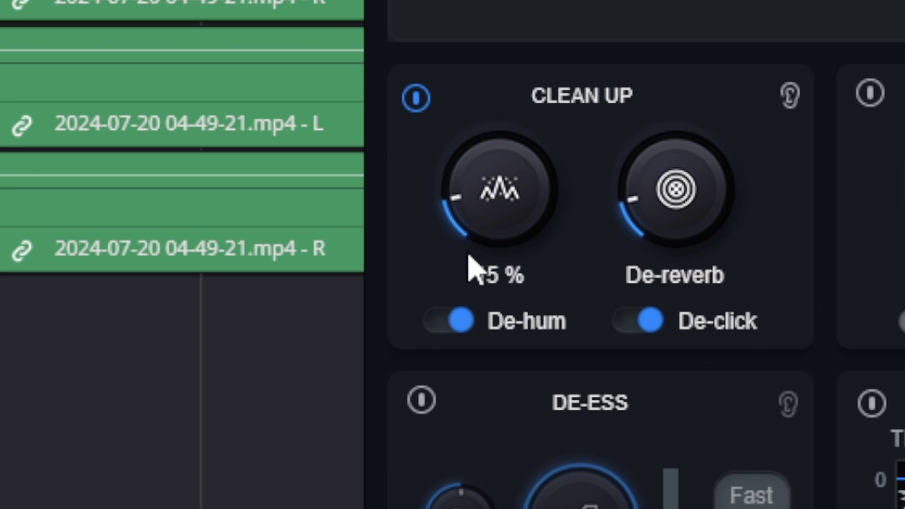
pyautogui.moveTo(662, 200)
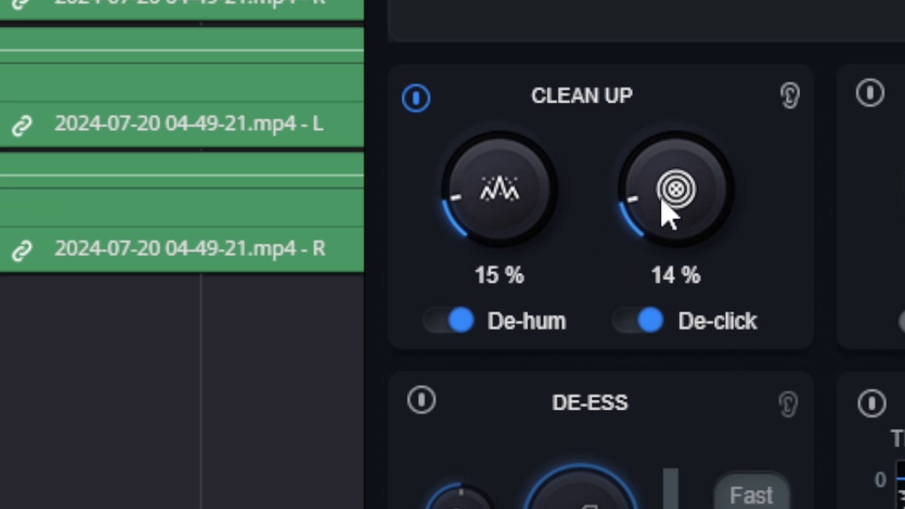
# Switch off De-hum and De-click in the Clean Up module.
pyautogui.click(468, 327)
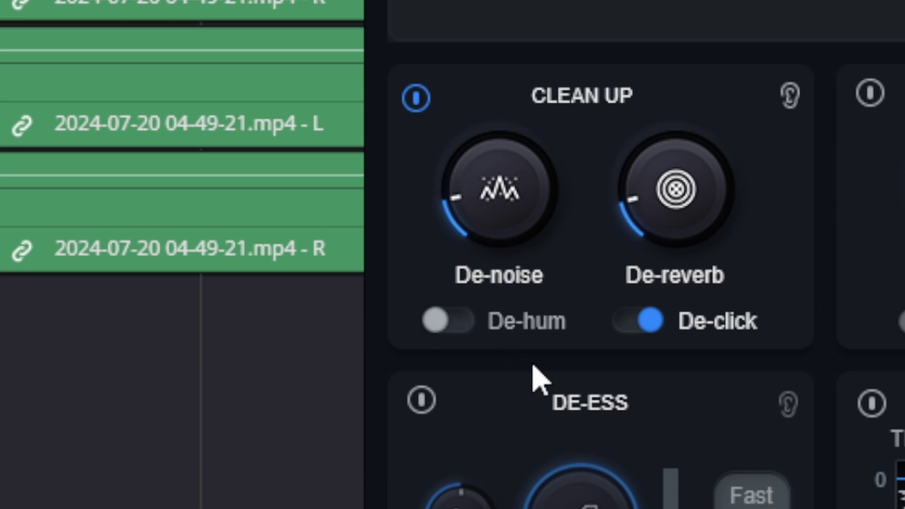
pyautogui.click(651, 330)
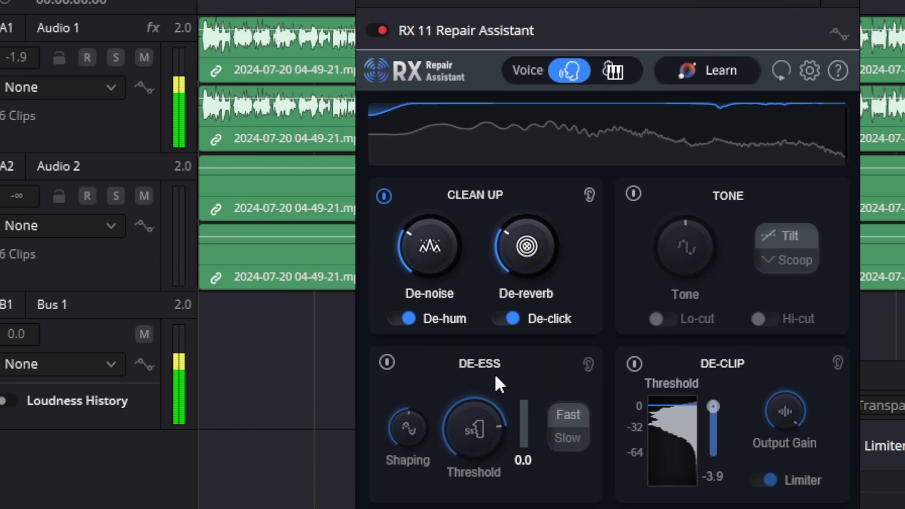
# Enable the De-ess module.
pyautogui.click(386, 362)
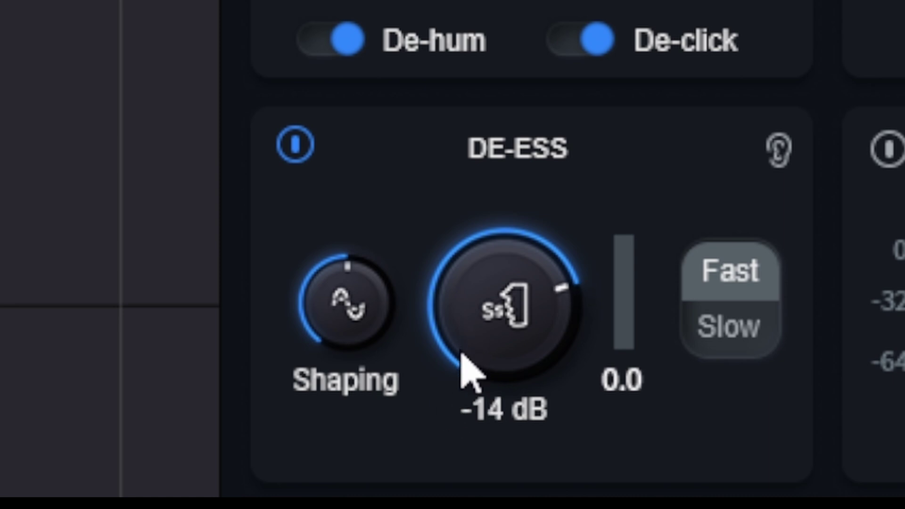
pyautogui.scroll(-1, 459, 362)
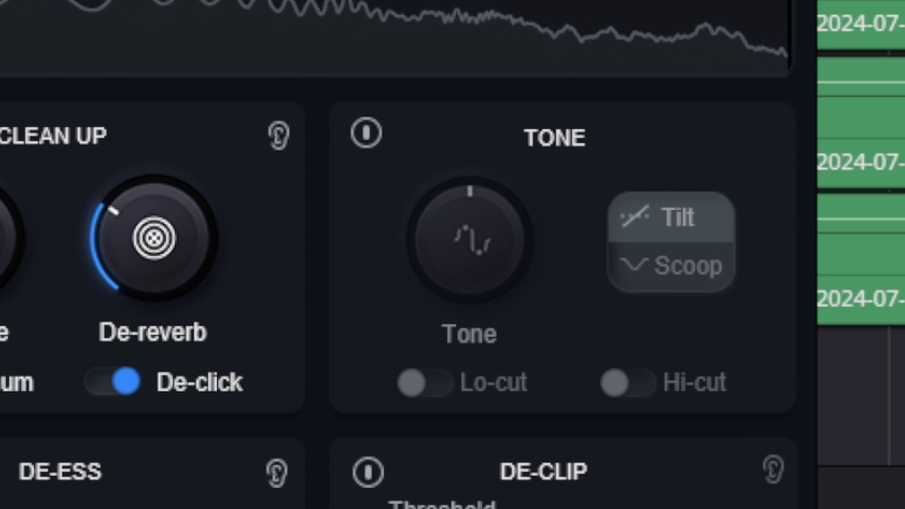
# Enable the Tone module, adjust its Tone amount, and switch on Lo-cut and Hi-cut.
pyautogui.click(367, 133)
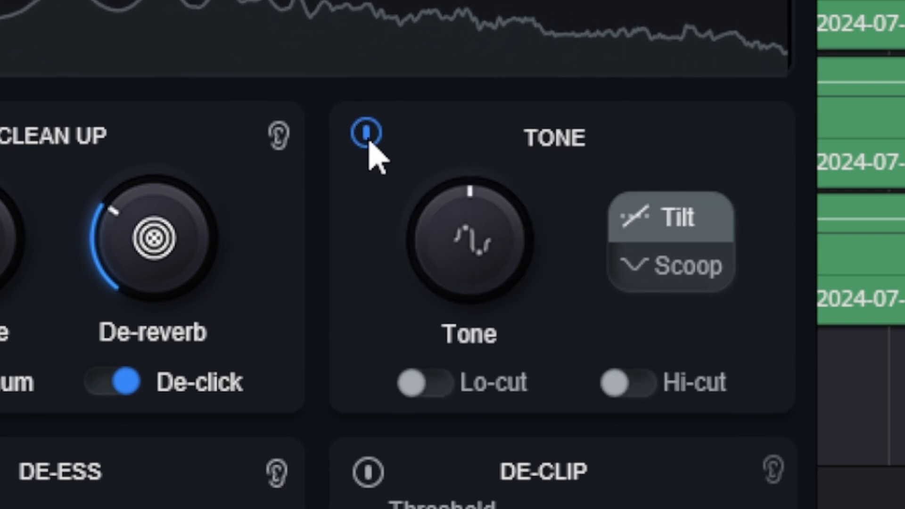
pyautogui.moveTo(442, 285); pyautogui.dragTo(303, 278)
pyautogui.click(403, 385)
pyautogui.click(612, 385)
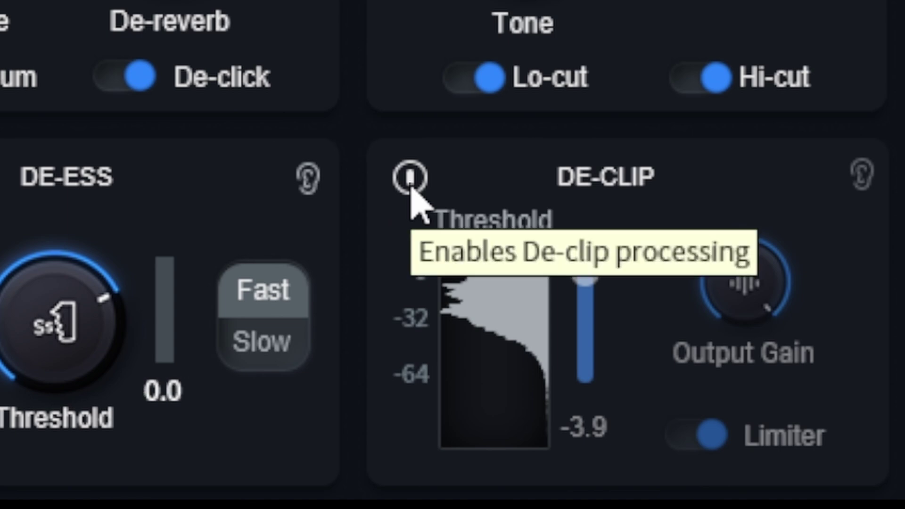
# Switch Lo-cut and Hi-cut off in the Tone module, and turn only Lo-cut back on.
pyautogui.click(490, 80)
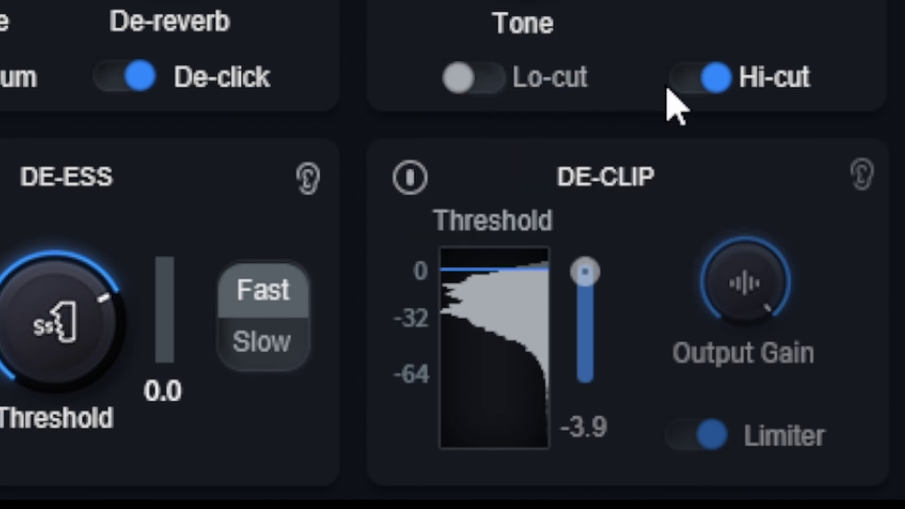
pyautogui.click(699, 84)
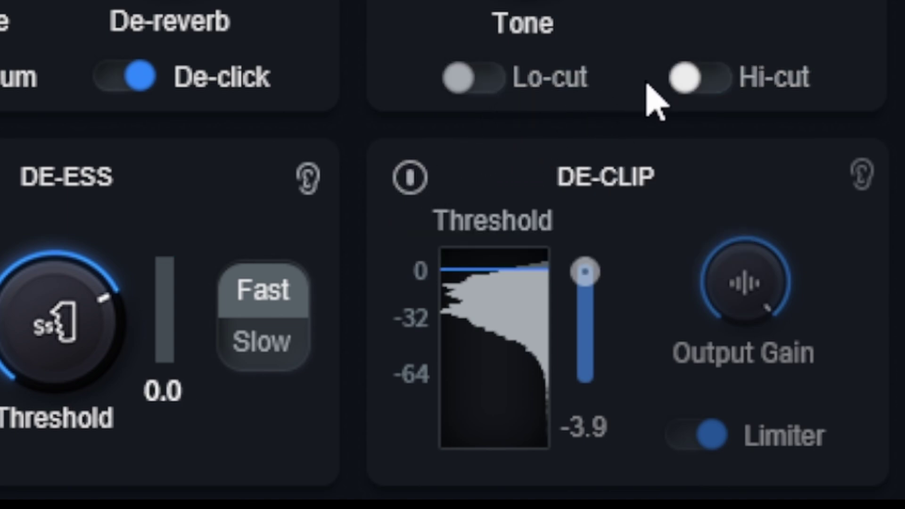
pyautogui.click(461, 79)
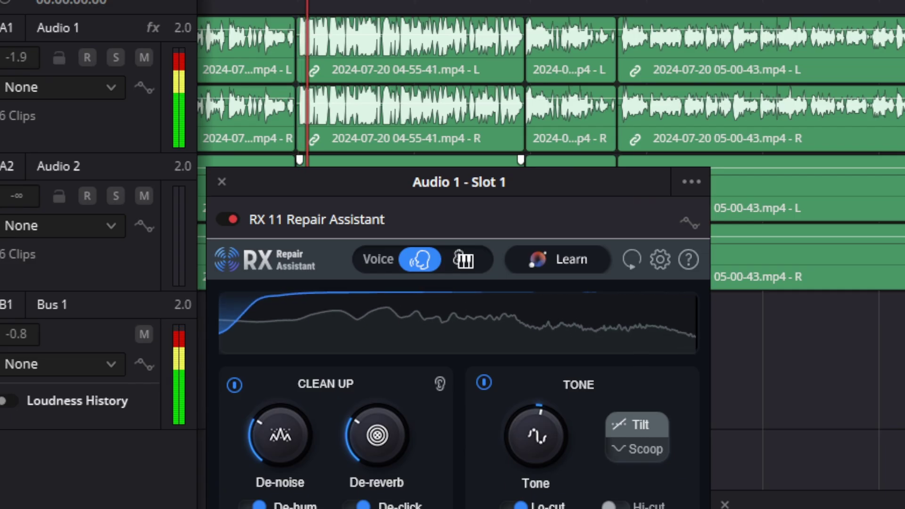
# Move the Repair Assistant window higher over the timeline and enable the De-clip module.
pyautogui.moveTo(543, 188); pyautogui.dragTo(575, 120)
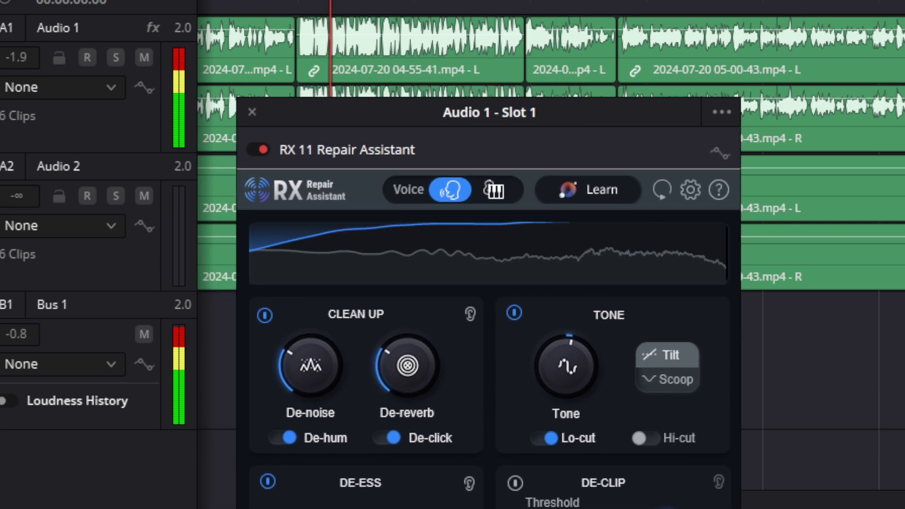
pyautogui.click(515, 482)
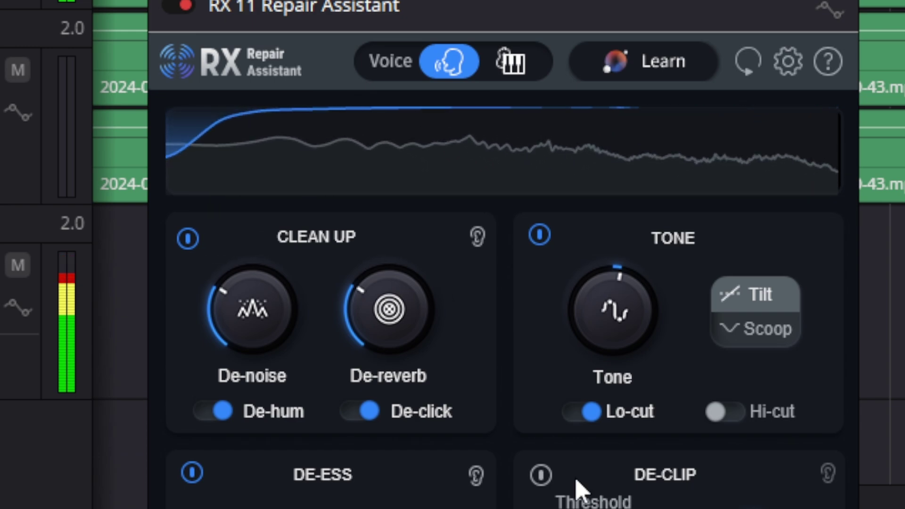
# Reduce De-noise and De-reverb to 0 % and switch off De-hum and De-click in the Clean Up module.
pyautogui.moveTo(216, 302)
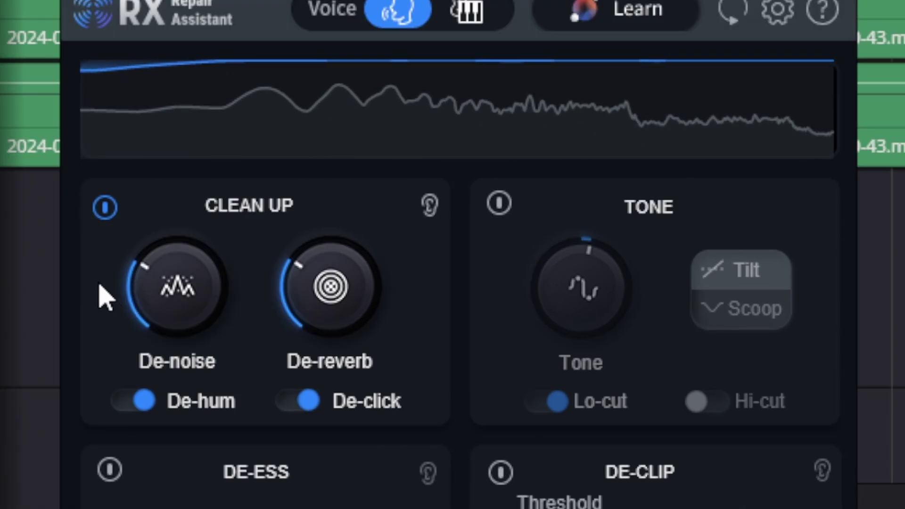
pyautogui.moveTo(155, 303); pyautogui.dragTo(150, 459)
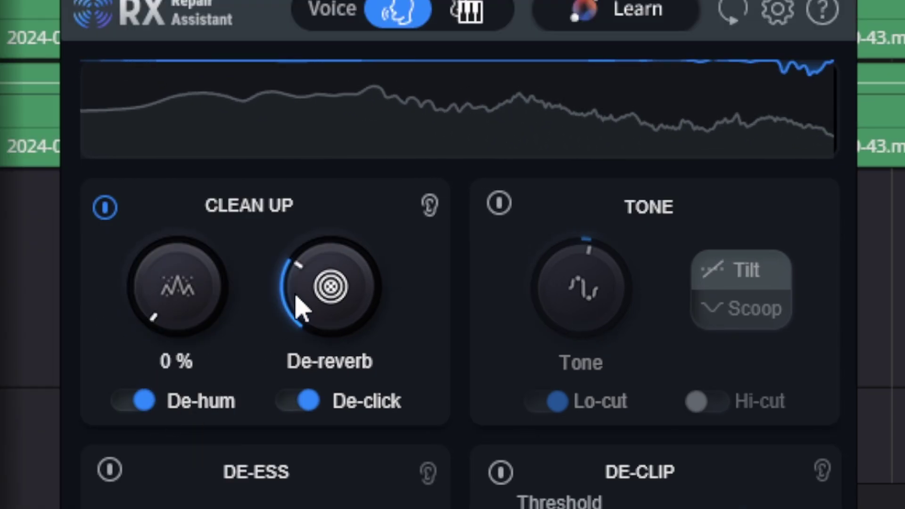
pyautogui.moveTo(294, 294); pyautogui.dragTo(292, 471)
pyautogui.click(202, 409)
pyautogui.click(297, 401)
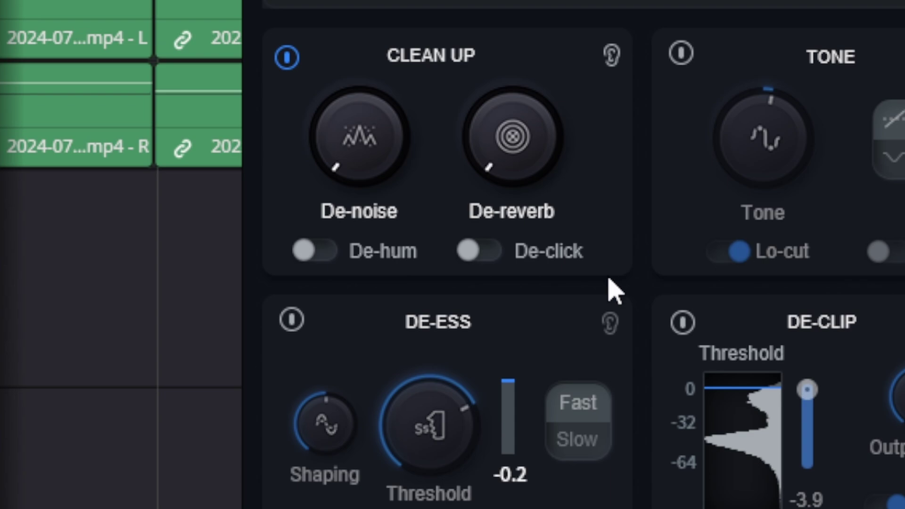
# Switch De-click and De-hum back on, raise De-reverb to 14 %, and increase De-noise.
pyautogui.click(471, 254)
pyautogui.click(311, 254)
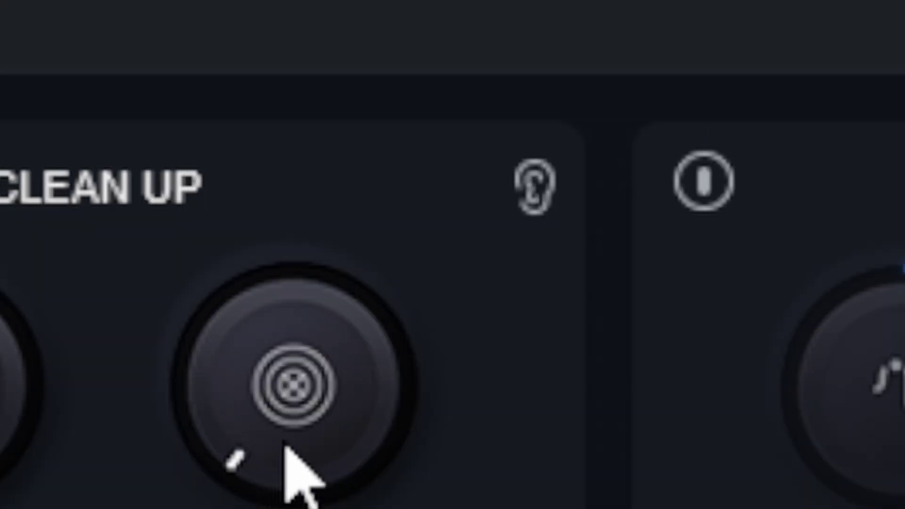
pyautogui.moveTo(305, 431); pyautogui.dragTo(279, 265)
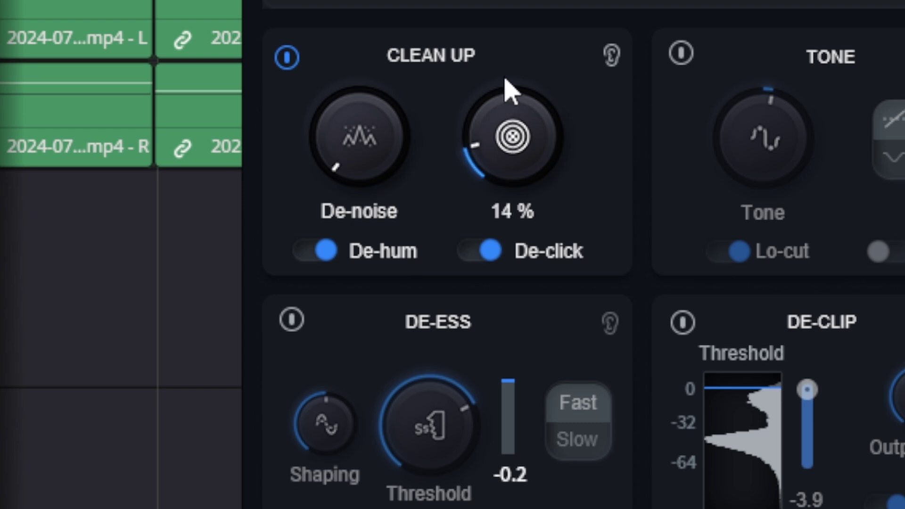
pyautogui.moveTo(370, 134); pyautogui.dragTo(377, 53)
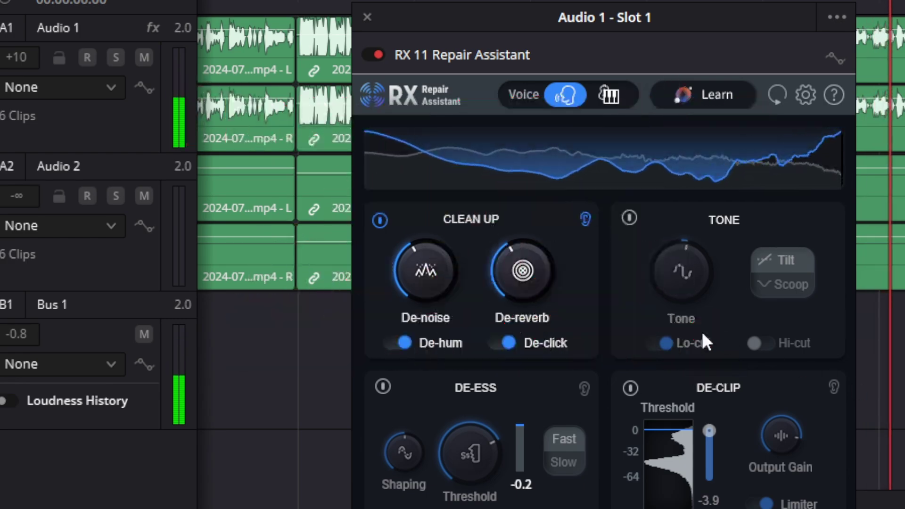
# While monitoring the removed Clean Up signal, bring De-reverb and De-noise to 0 % and disable De-hum and De-click.
pyautogui.moveTo(516, 273)
pyautogui.moveTo(516, 273); pyautogui.dragTo(495, 395)
pyautogui.moveTo(423, 268)
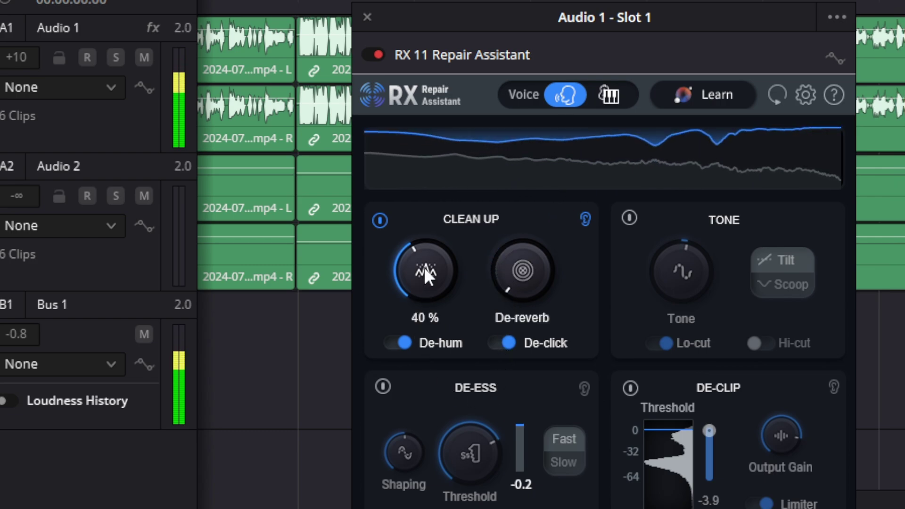
pyautogui.moveTo(423, 267); pyautogui.dragTo(412, 306)
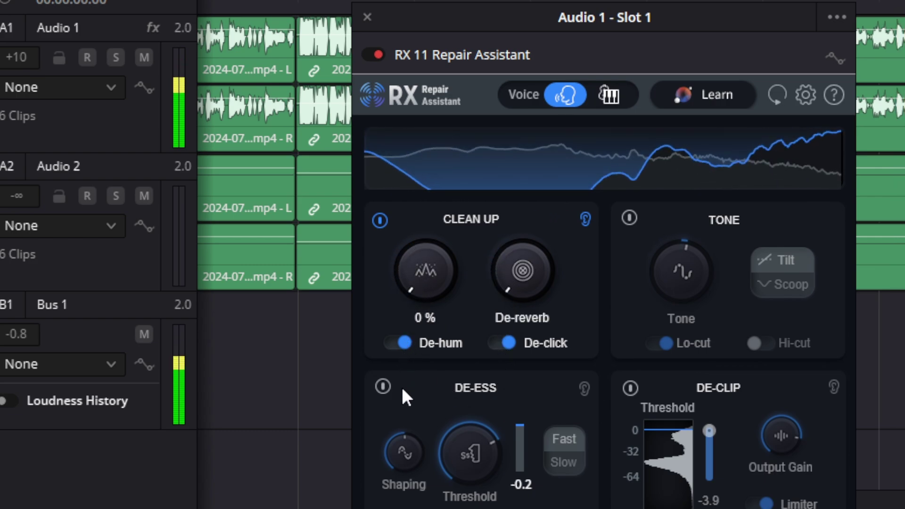
pyautogui.click(405, 342)
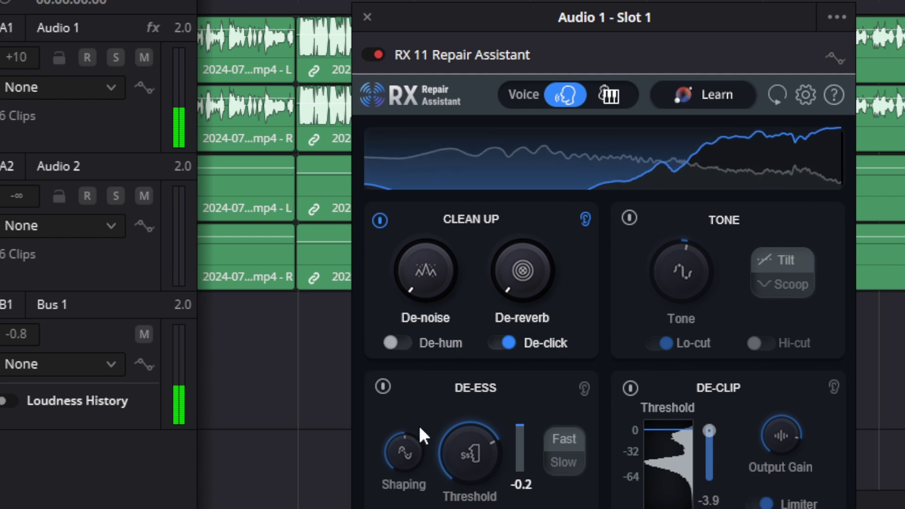
pyautogui.click(508, 344)
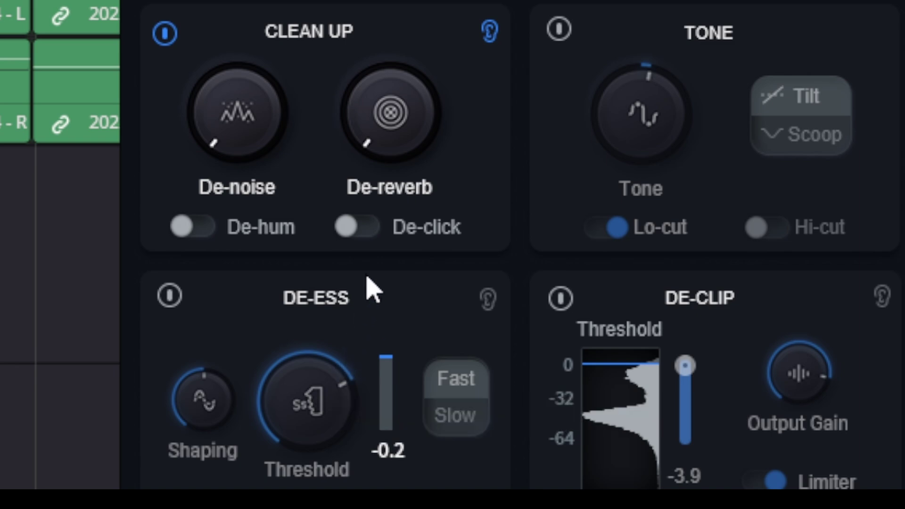
# Raise De-noise, set De-reverb to 28 %, and switch De-hum and De-click back on in the Clean Up module.
pyautogui.moveTo(386, 130)
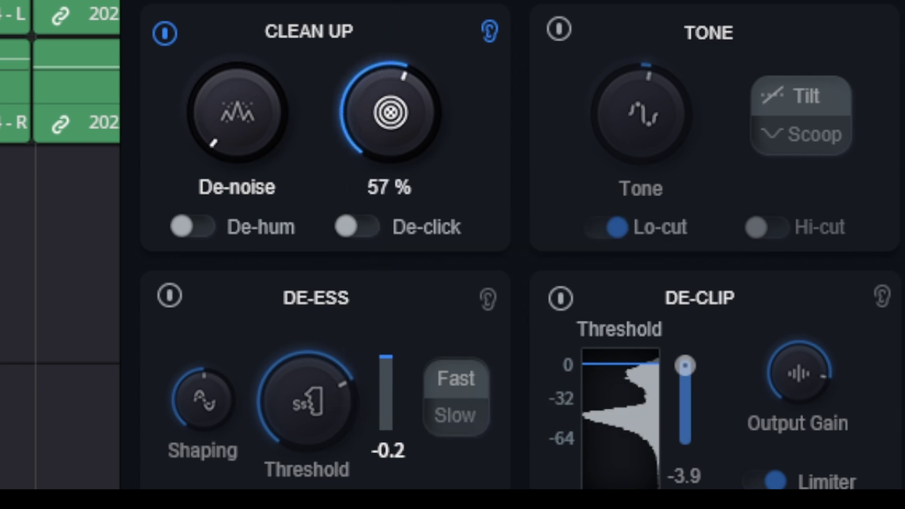
pyautogui.moveTo(250, 132)
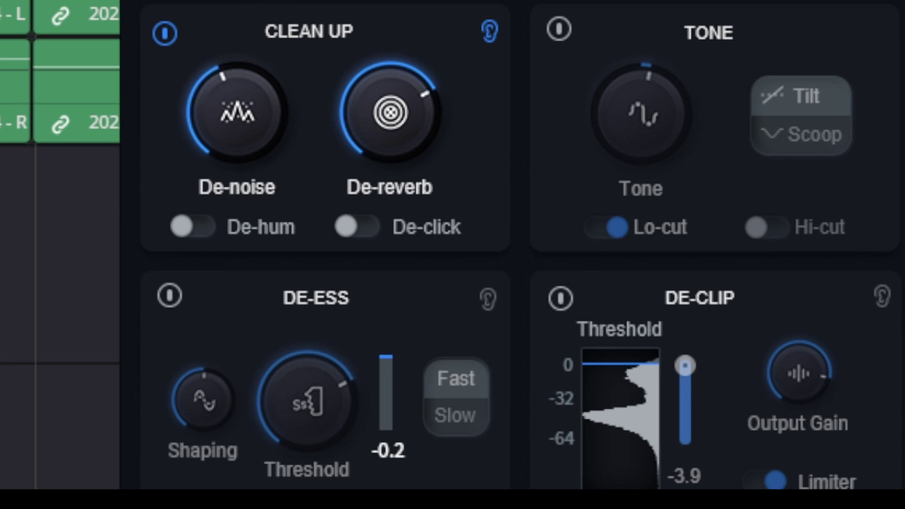
pyautogui.click(202, 231)
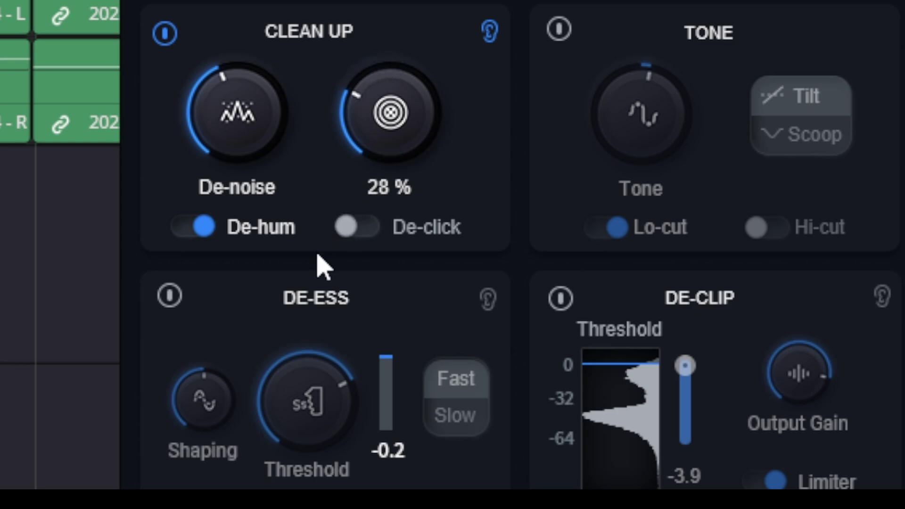
pyautogui.click(363, 230)
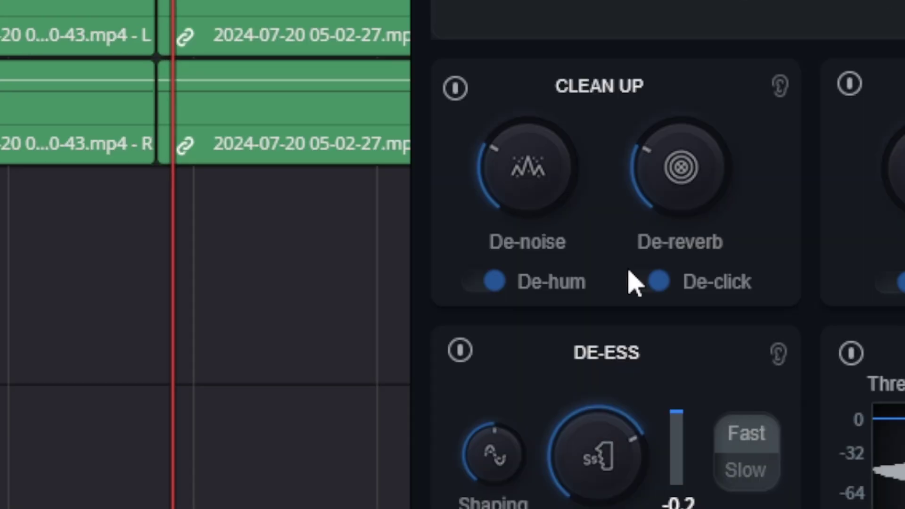
# Turn the De-ess module on with Clean Up bypassed to hear its effect alone.
pyautogui.click(460, 351)
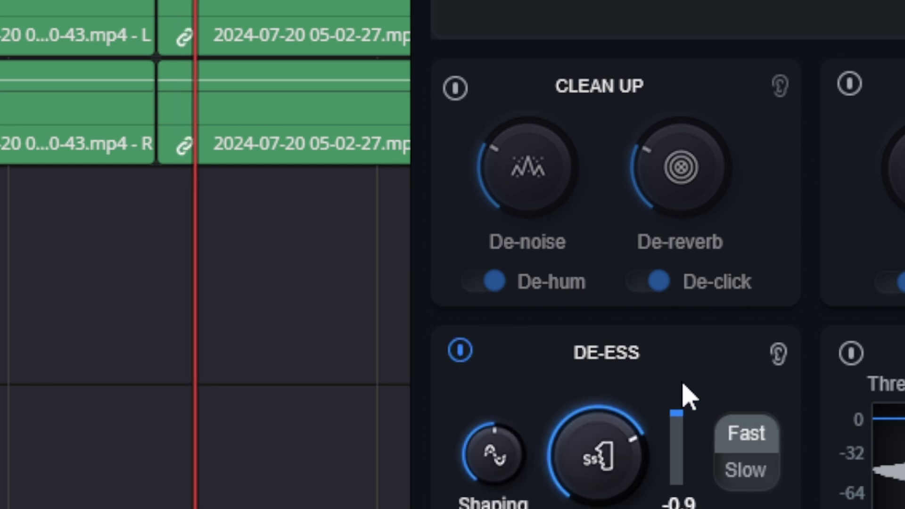
# Adjust the De-ess threshold while auditioning only the signal that module removes.
pyautogui.click(779, 354)
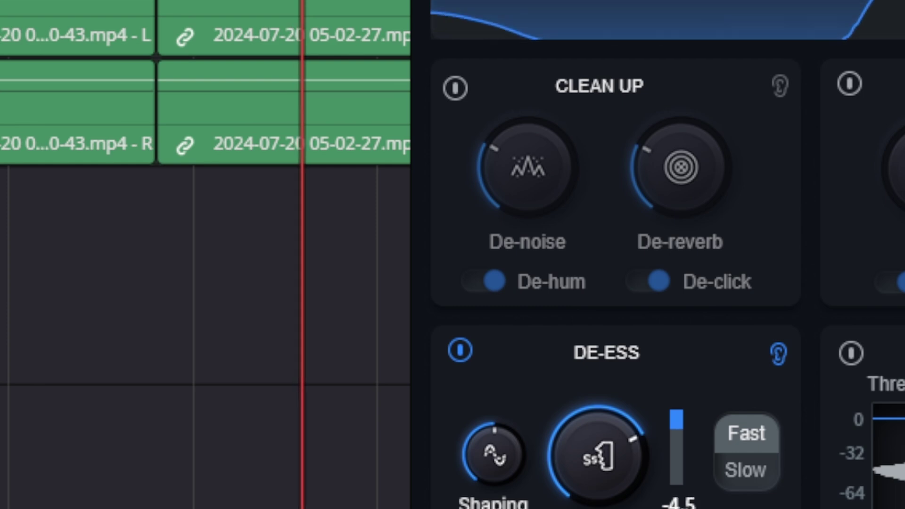
pyautogui.moveTo(594, 471); pyautogui.dragTo(574, 436)
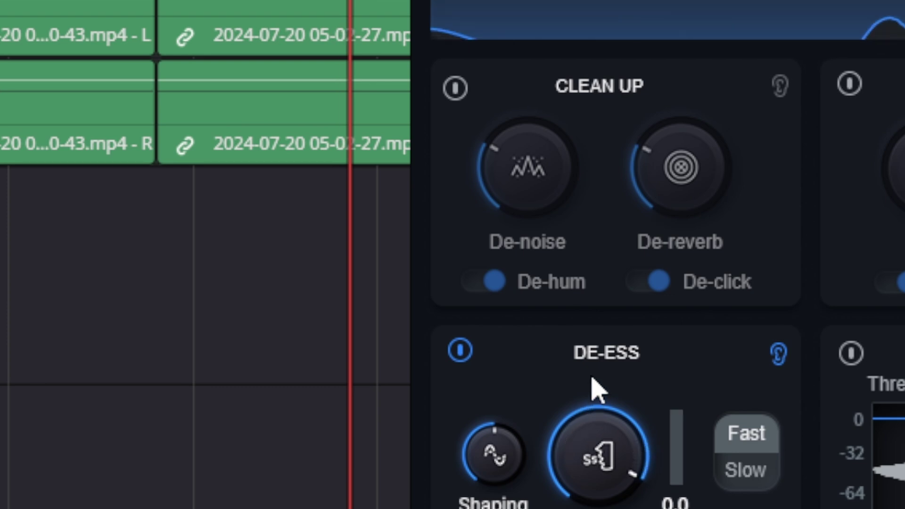
pyautogui.moveTo(592, 379); pyautogui.dragTo(584, 461)
pyautogui.press('space')
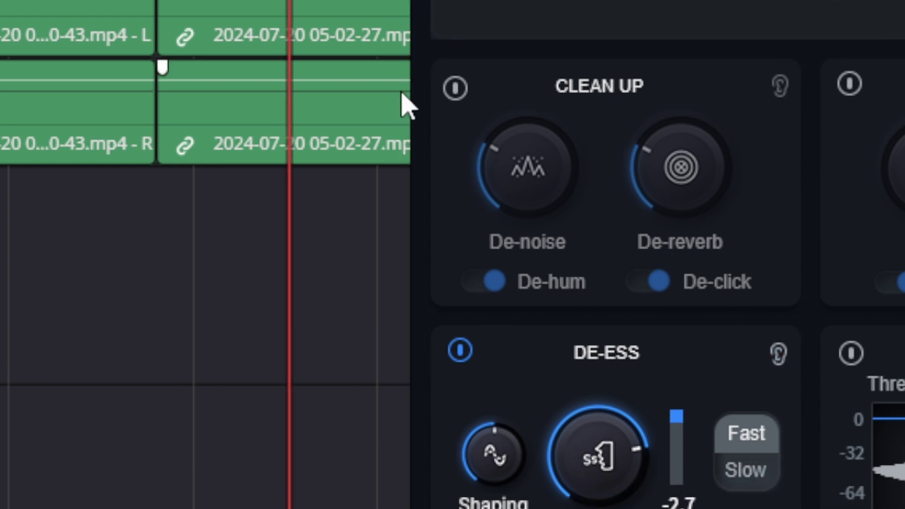
# Compare the voice with De-ess bypassed and active, leaving it on, and enable the Clean Up and Tone modules.
pyautogui.click(460, 351)
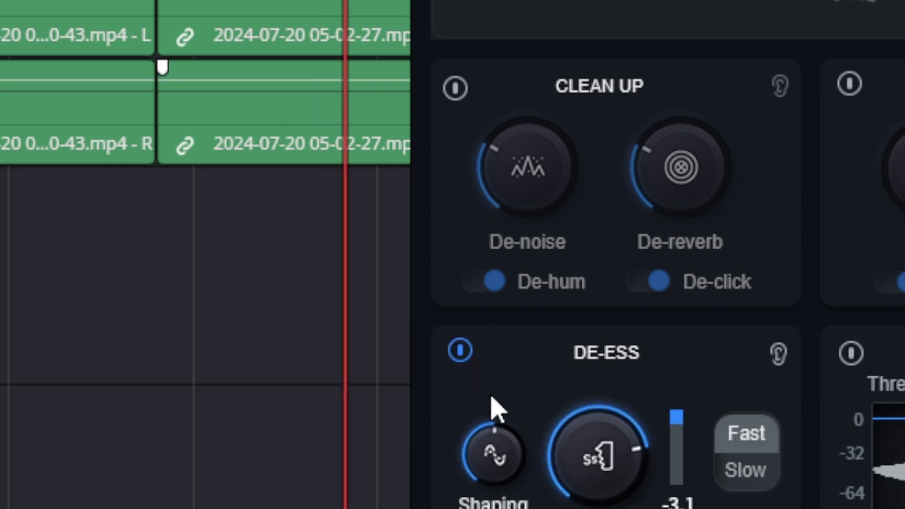
pyautogui.click(459, 351)
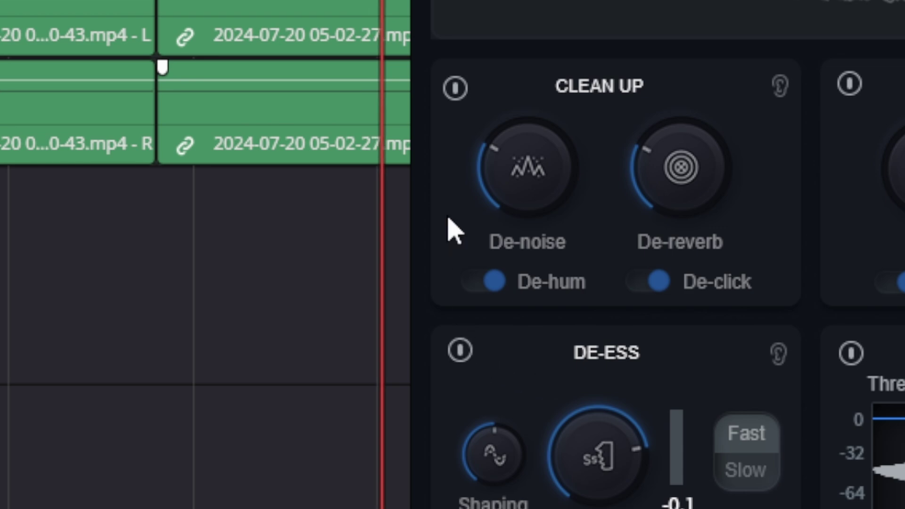
pyautogui.click(455, 87)
pyautogui.click(460, 351)
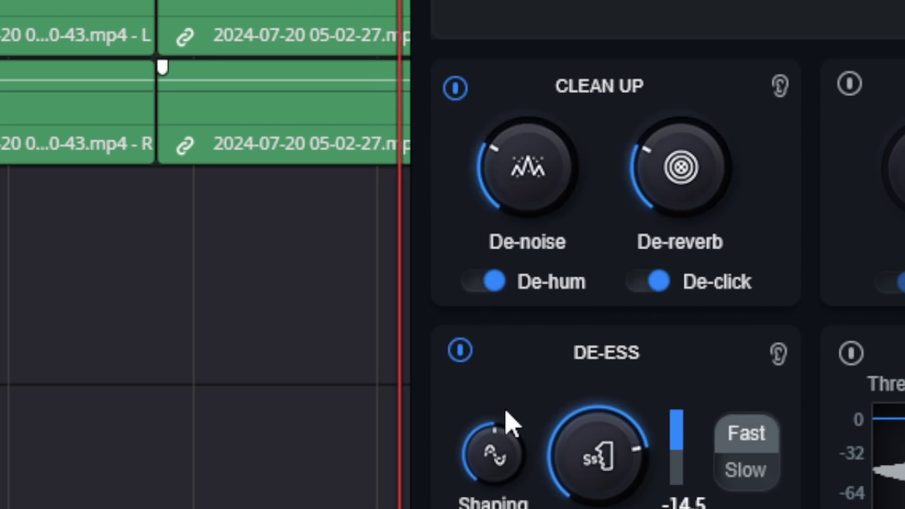
pyautogui.click(849, 84)
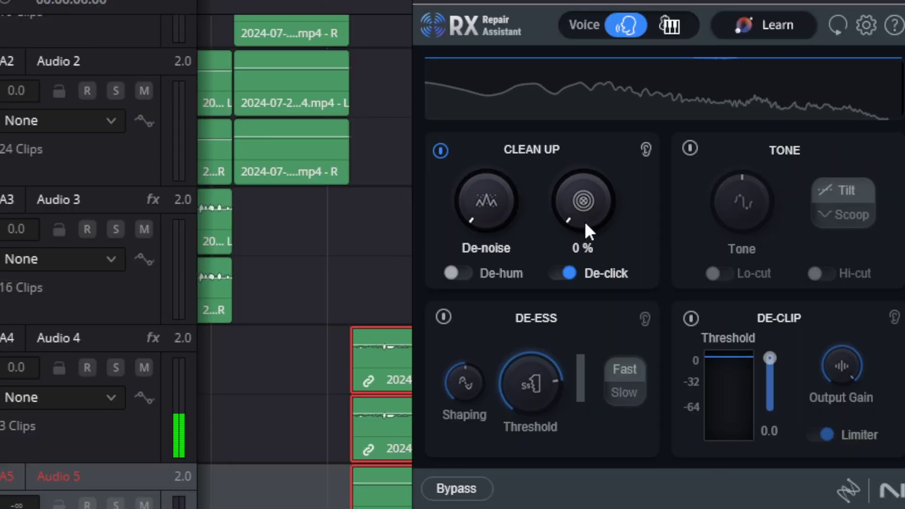
# Raise the Clean Up De-reverb amount in stages to 40 %, 71 % and its maximum during playback.
pyautogui.moveTo(585, 222); pyautogui.dragTo(583, 126)
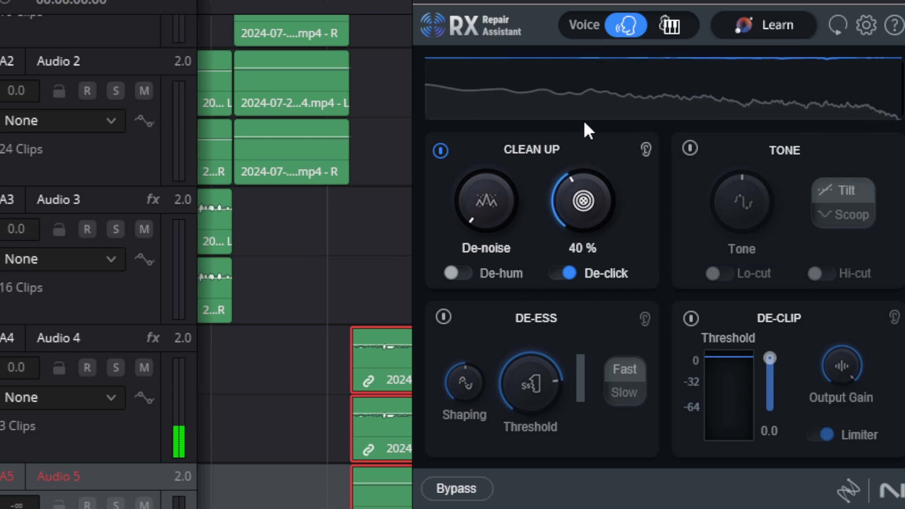
pyautogui.moveTo(564, 215); pyautogui.dragTo(571, 135)
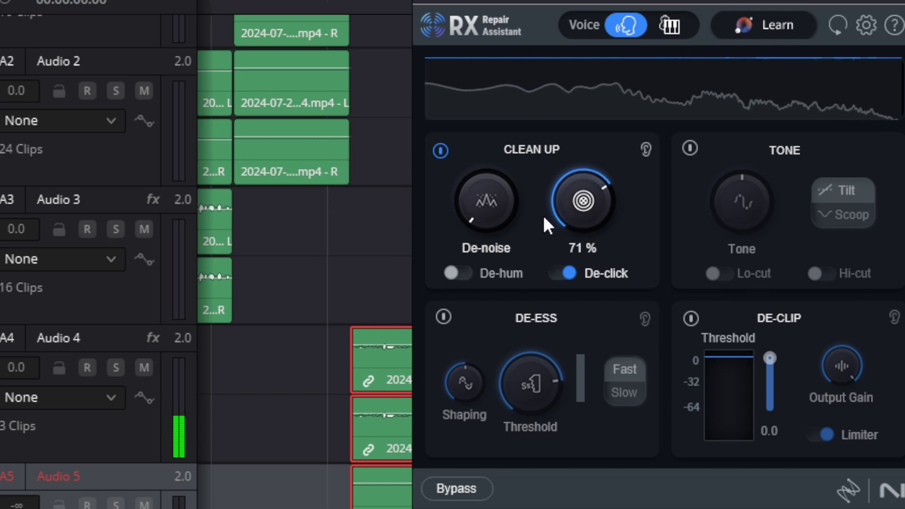
pyautogui.moveTo(570, 217); pyautogui.dragTo(576, 196)
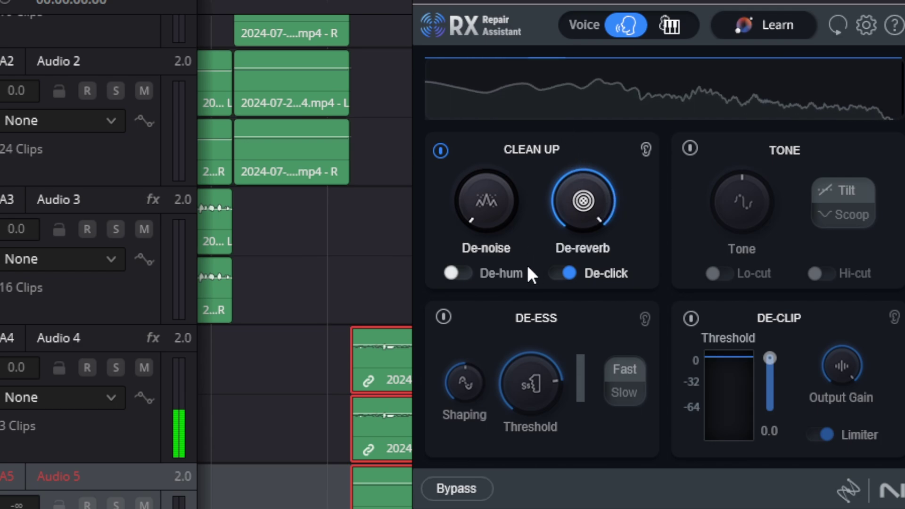
# Bring Clean Up De-noise up to 36 %, switch De-hum on, and fine-tune De-noise to 40 %.
pyautogui.moveTo(493, 194); pyautogui.dragTo(493, 141)
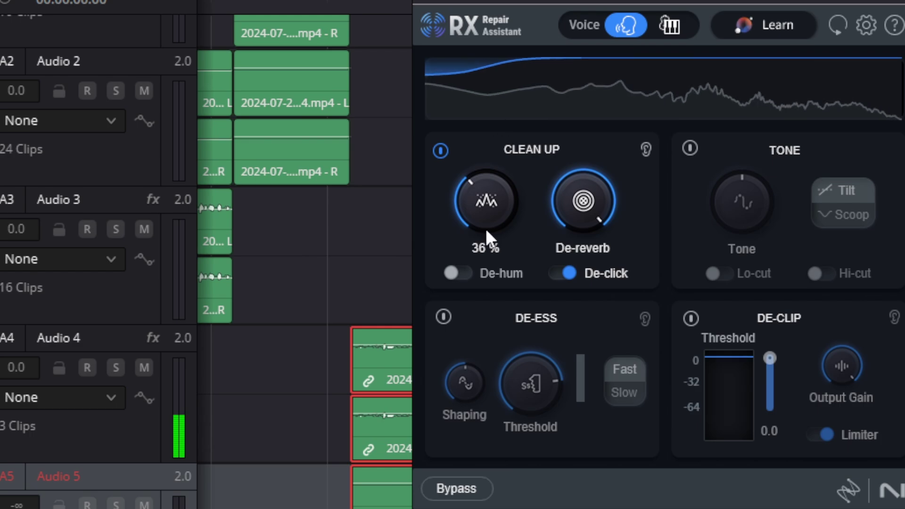
pyautogui.click(465, 274)
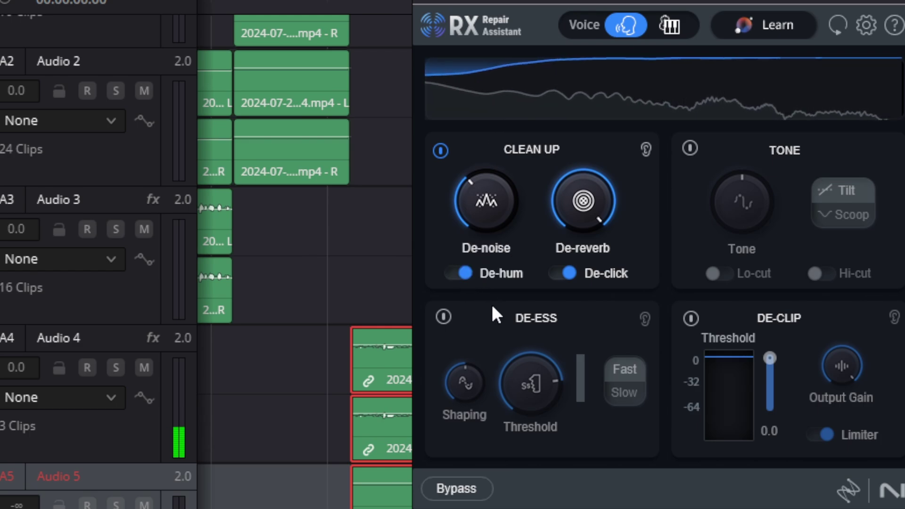
pyautogui.moveTo(484, 219); pyautogui.dragTo(486, 195)
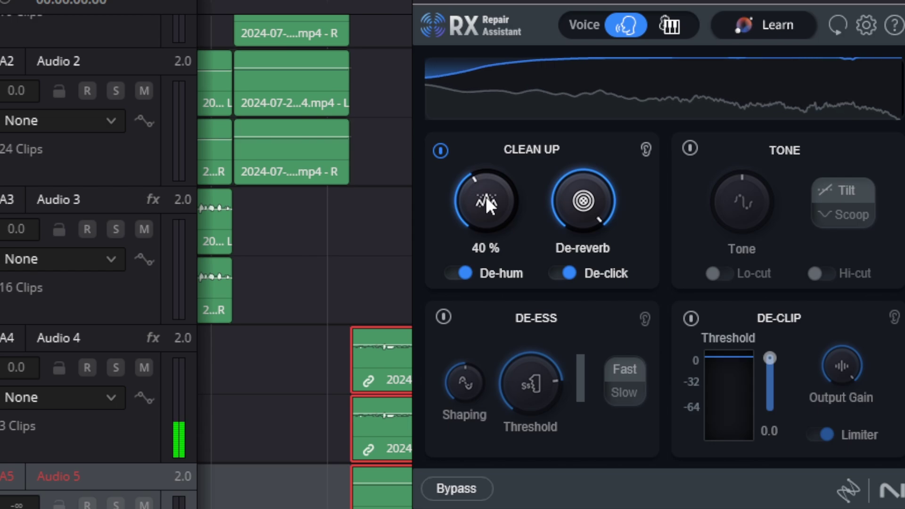
# Bring De-reverb to 0 % and De-noise to its minimum, and raise De-reverb alone to 100 %.
pyautogui.moveTo(583, 205); pyautogui.dragTo(437, 479)
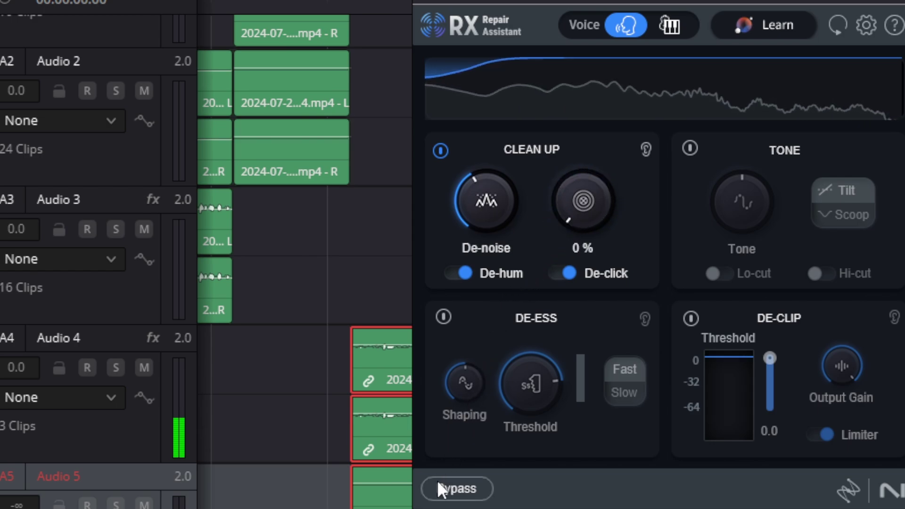
pyautogui.moveTo(455, 218); pyautogui.dragTo(460, 298)
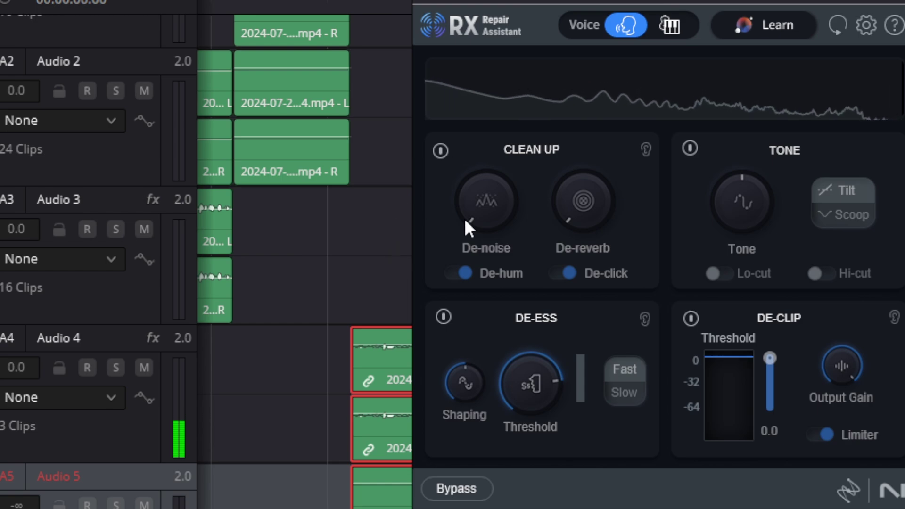
pyautogui.moveTo(583, 202)
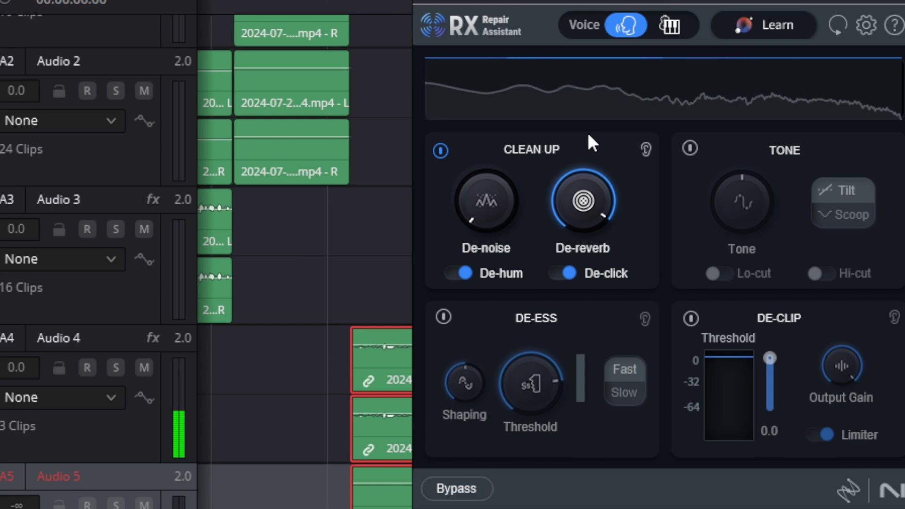
pyautogui.moveTo(578, 152); pyautogui.dragTo(583, 127)
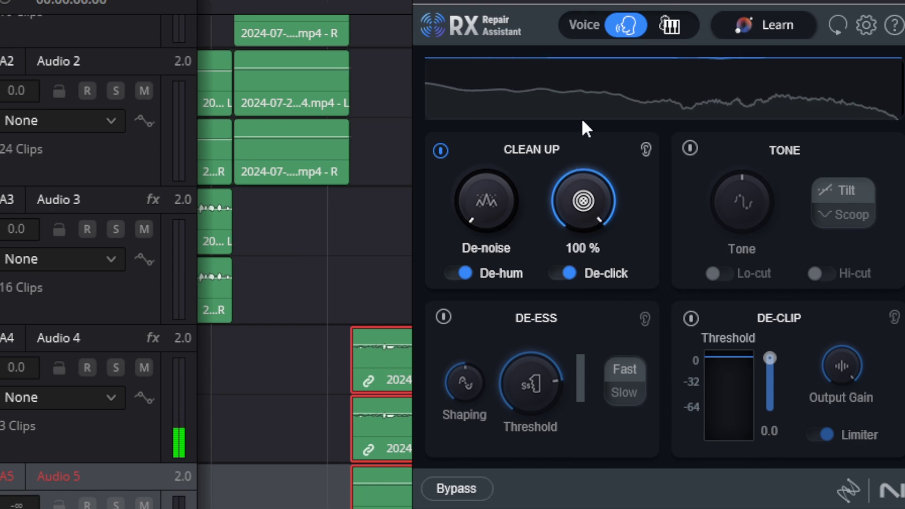